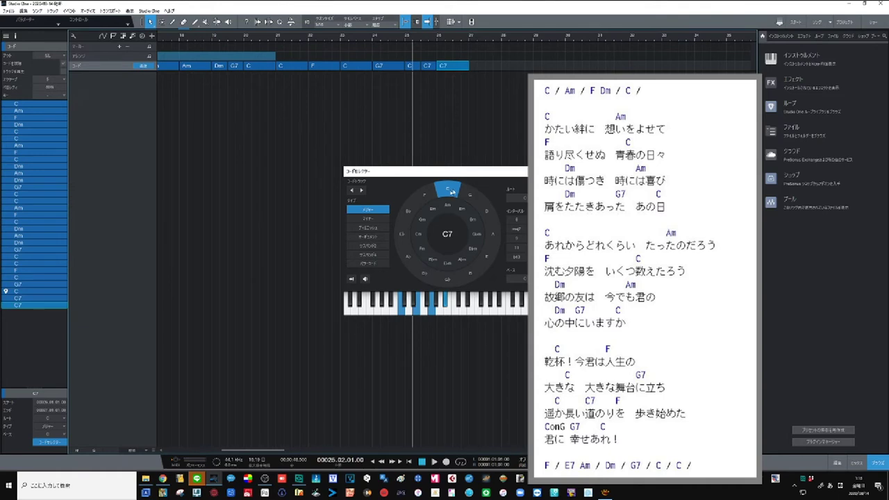
Change the chord at bar 26 to a plain F major without the seventh.
click(424, 195)
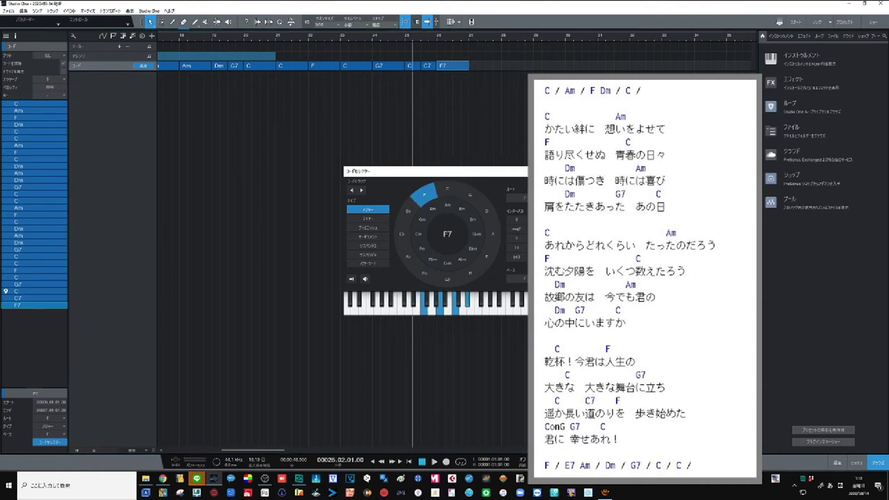
click(539, 220)
Duplicate the F chord into bar 27, shorten the copy to half a bar and change it to C/G.
key(d)
drag(498, 68, 486, 67)
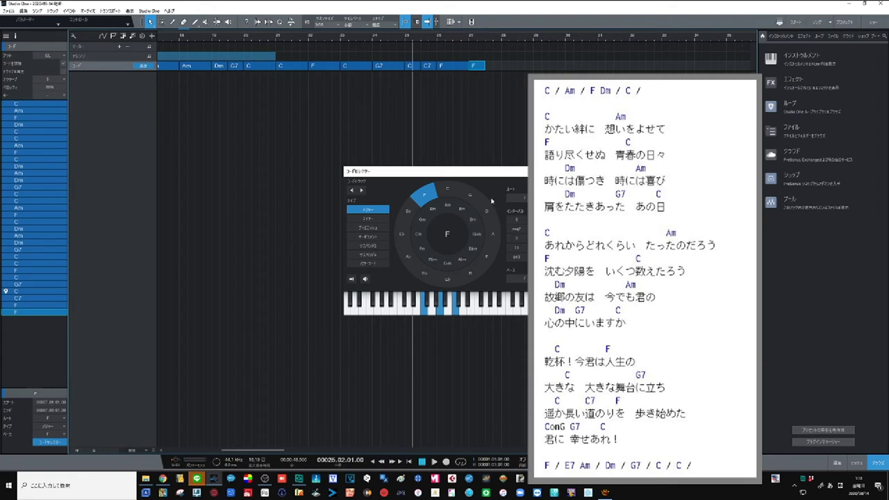
click(447, 191)
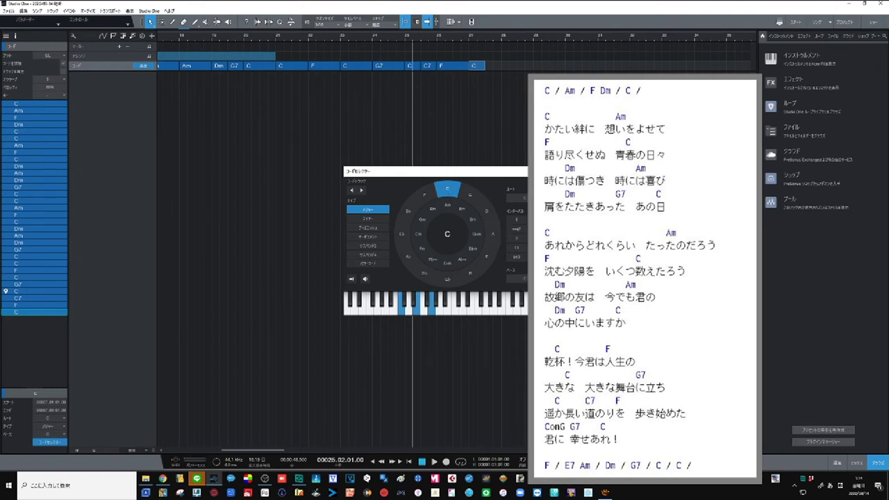
click(532, 279)
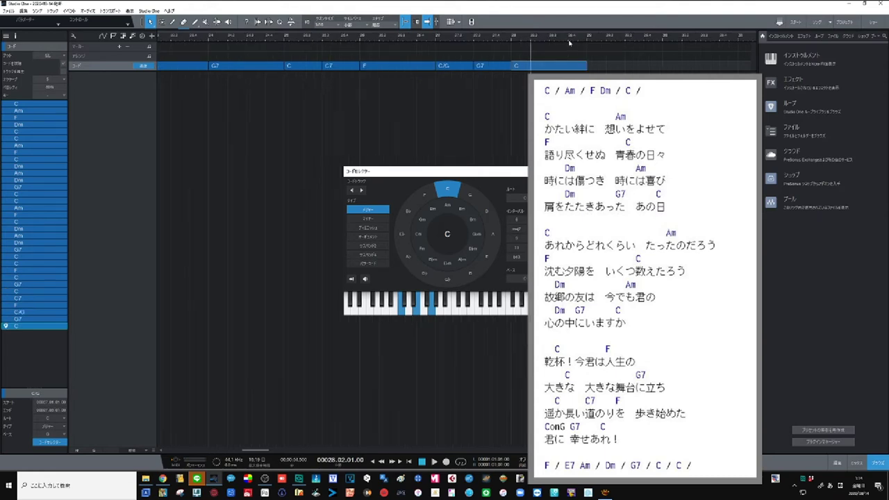
Add an arranger section from bar 21 to bar 29 and name it サビ.
drag(574, 36, 577, 31)
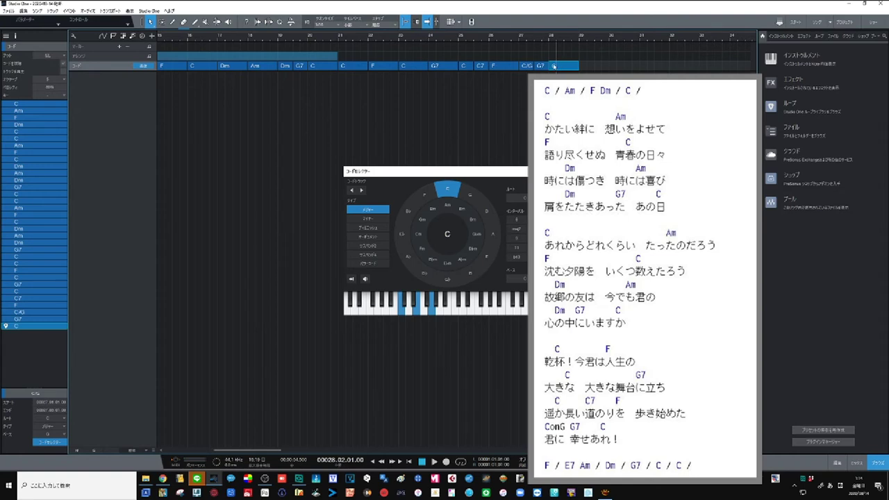
click(356, 59)
text(サビ)
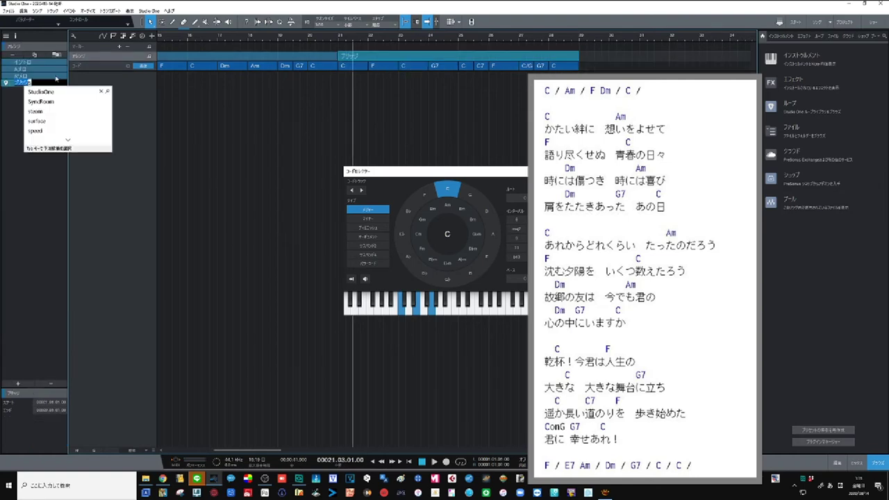
key(Return)
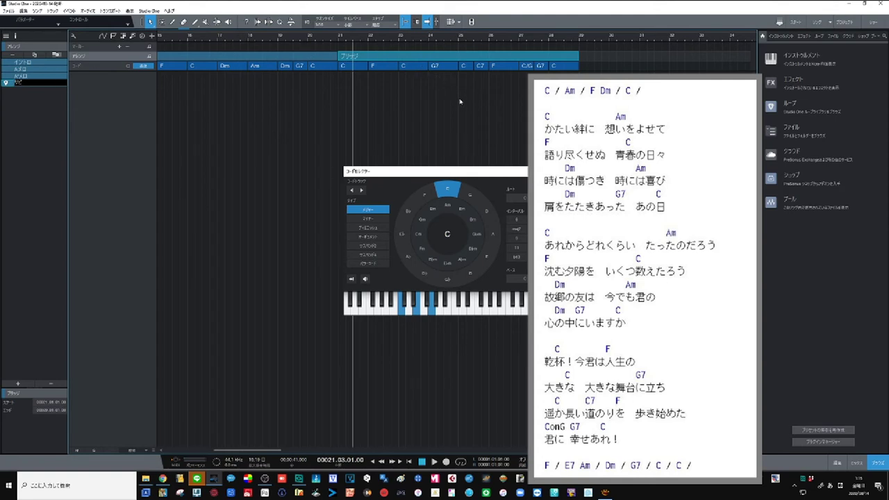
click(587, 67)
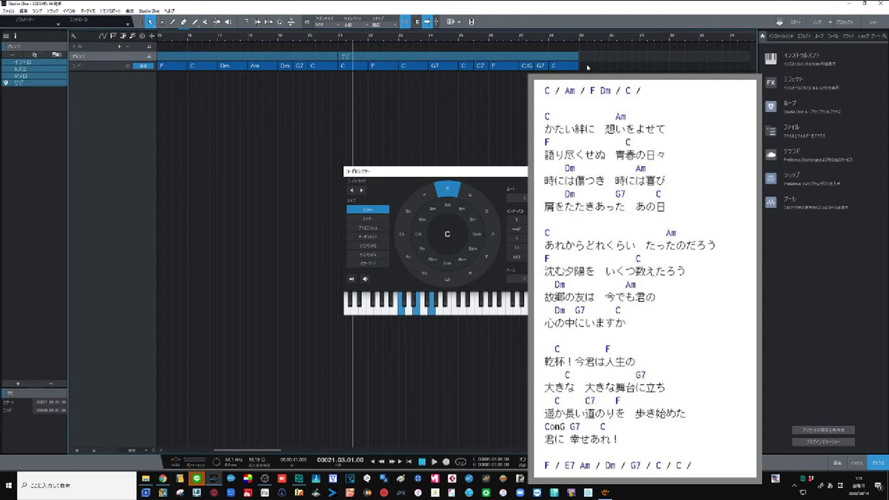
click(587, 67)
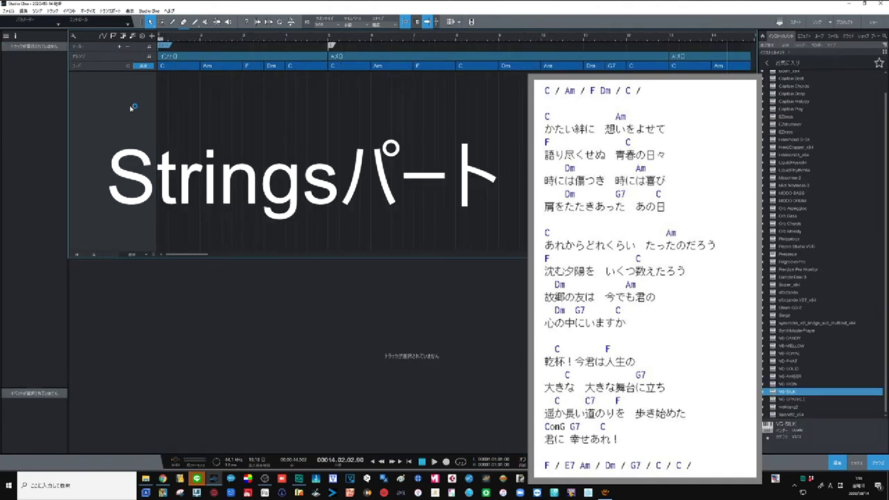
Add an instrument track with the Presence preset Viola Full from the Violas folder.
click(194, 22)
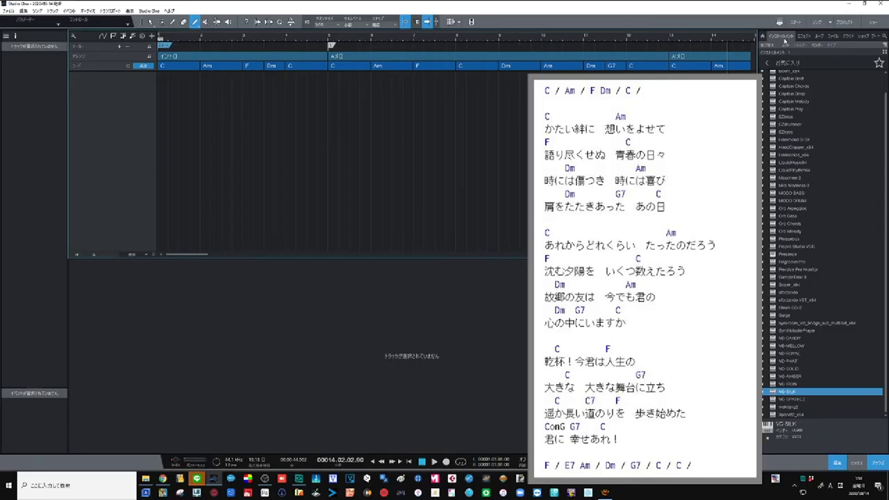
click(767, 64)
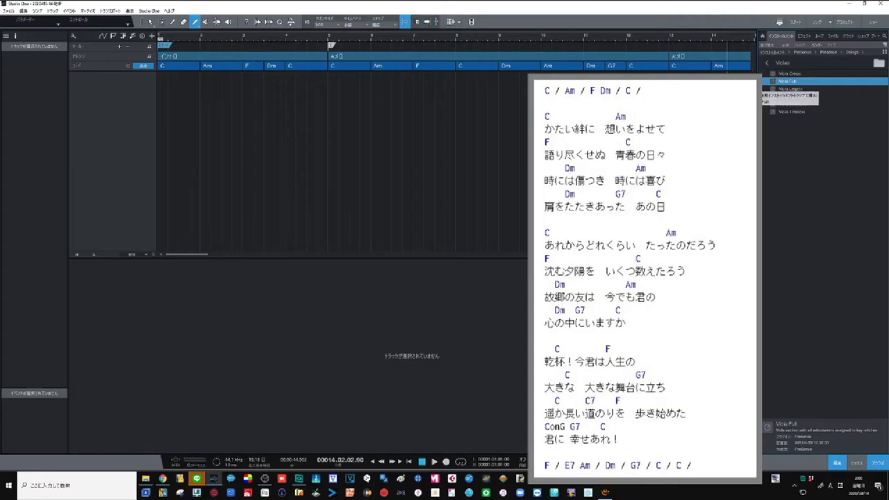
drag(788, 81, 121, 92)
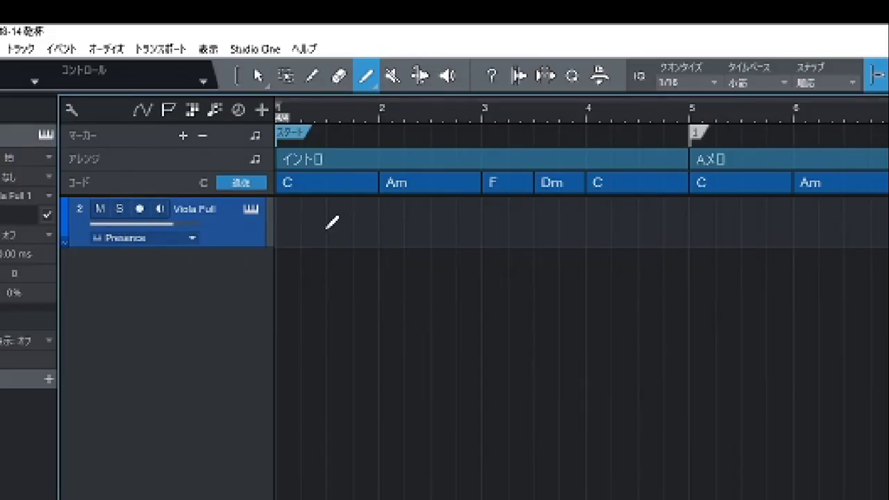
Draw a half-bar event at the start of the Viola Full track and open it for note editing with the step record options shown.
mouse_move(332, 222)
mouse_down()
mouse_move(232, 231)
mouse_move(226, 243)
mouse_up()
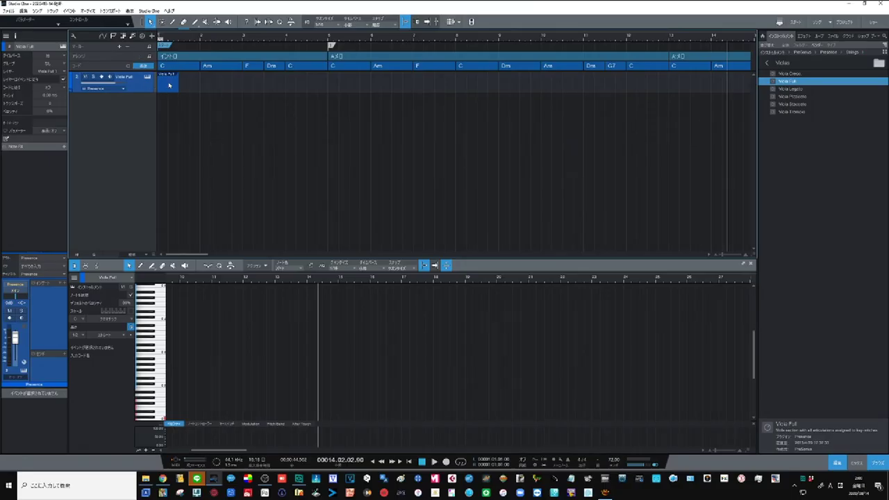
click(167, 85)
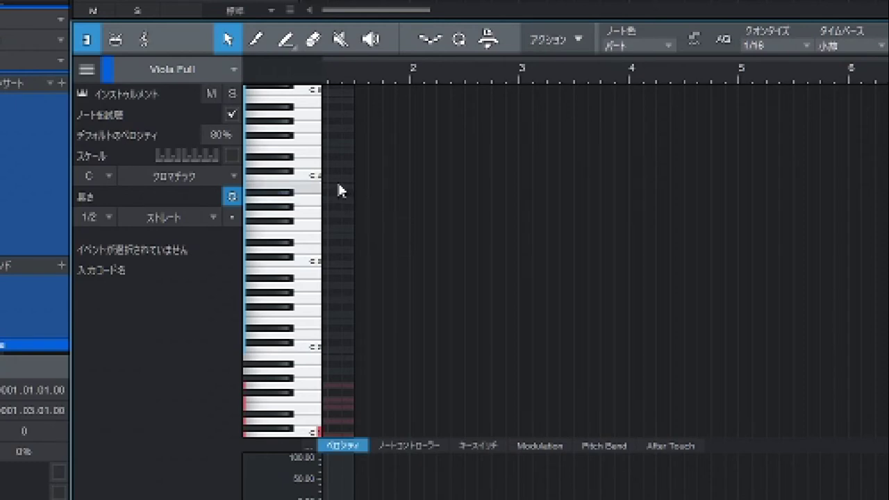
click(431, 39)
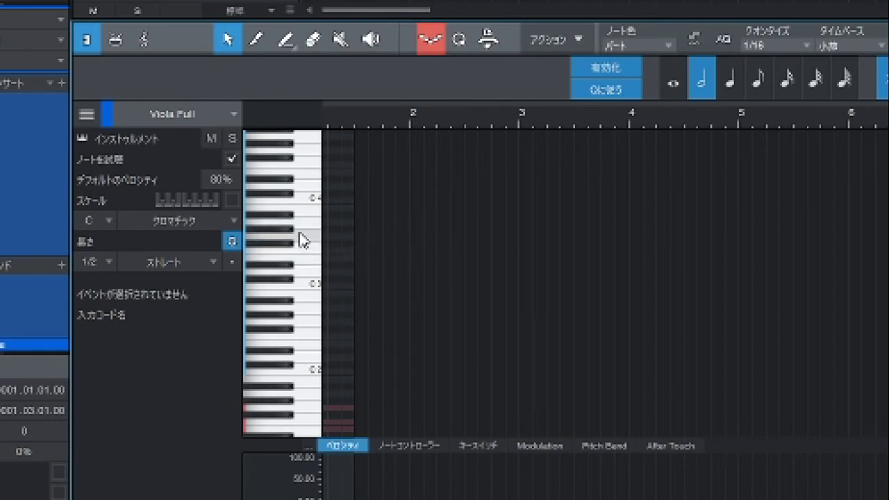
Paint half notes C4, E4, G4 and C5 at the start of the event to form a C chord.
scroll(301, 238, up, 4)
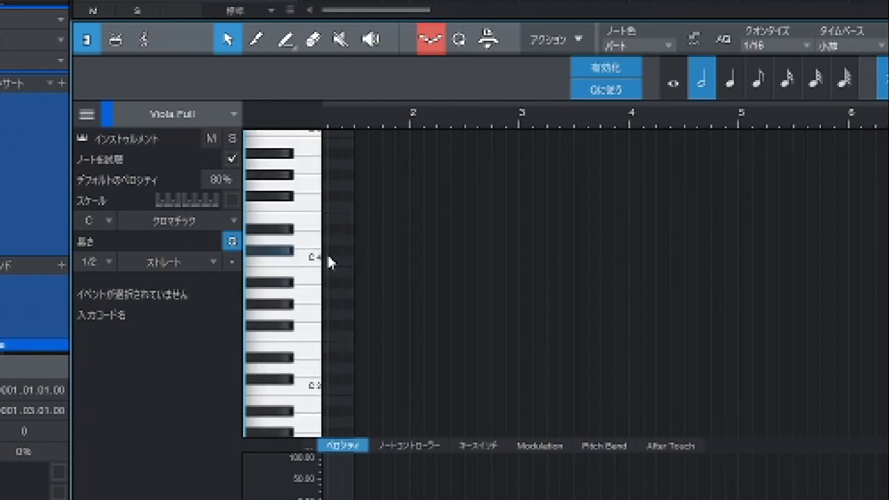
click(286, 41)
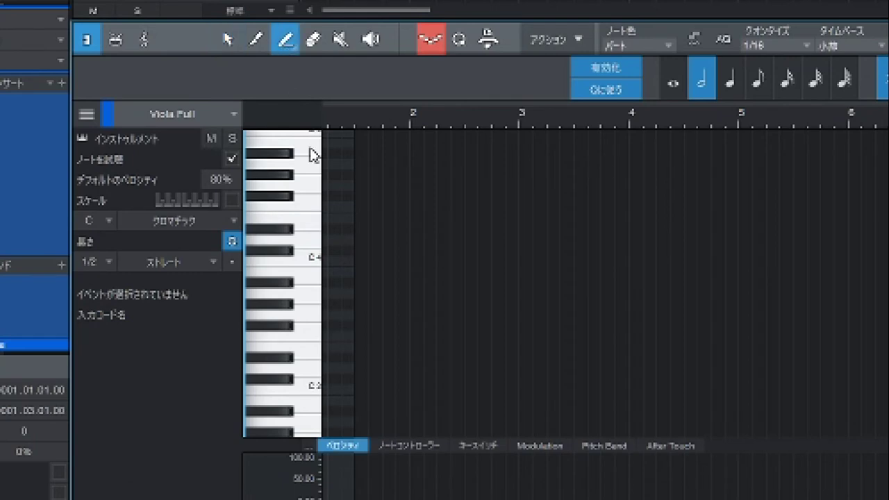
click(340, 257)
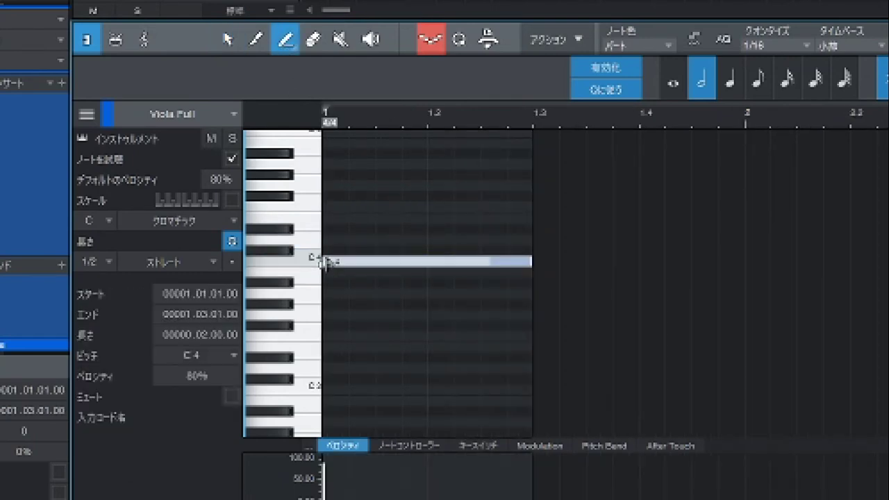
click(334, 216)
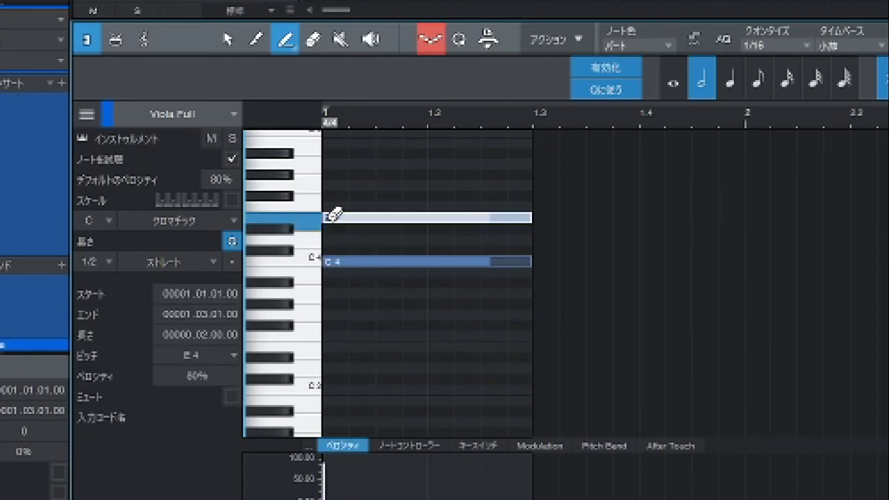
click(335, 184)
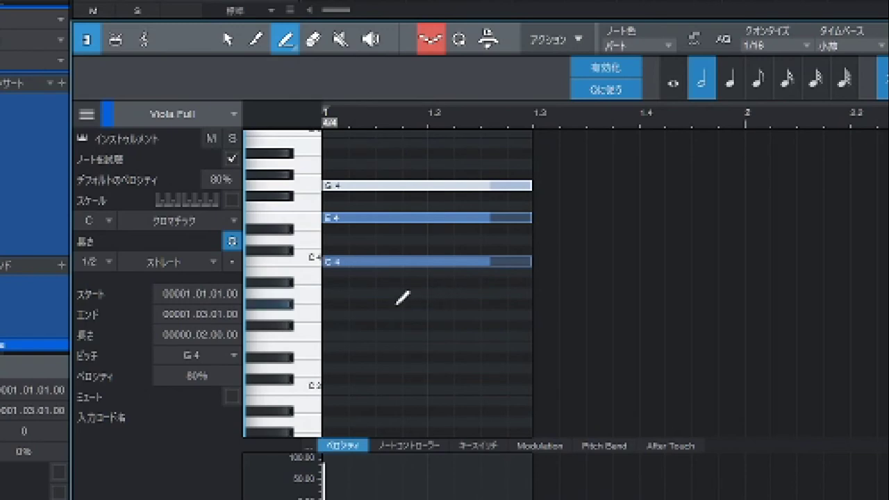
scroll(403, 295, up, 3)
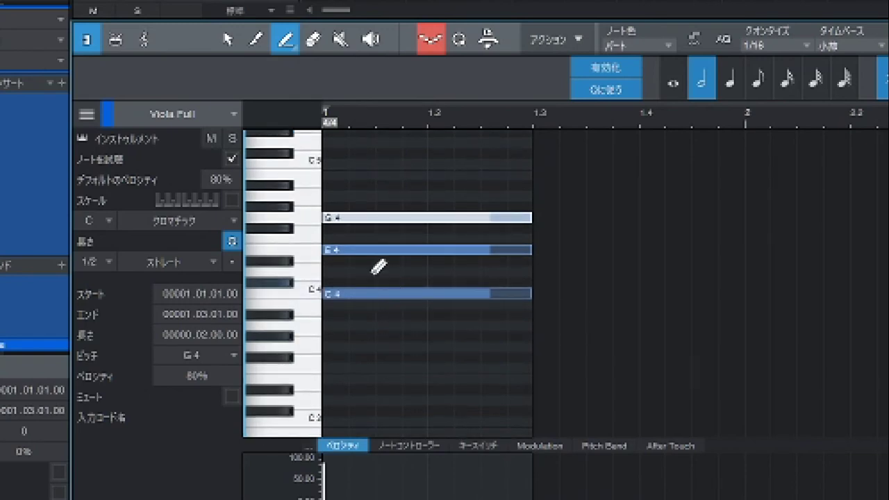
click(333, 162)
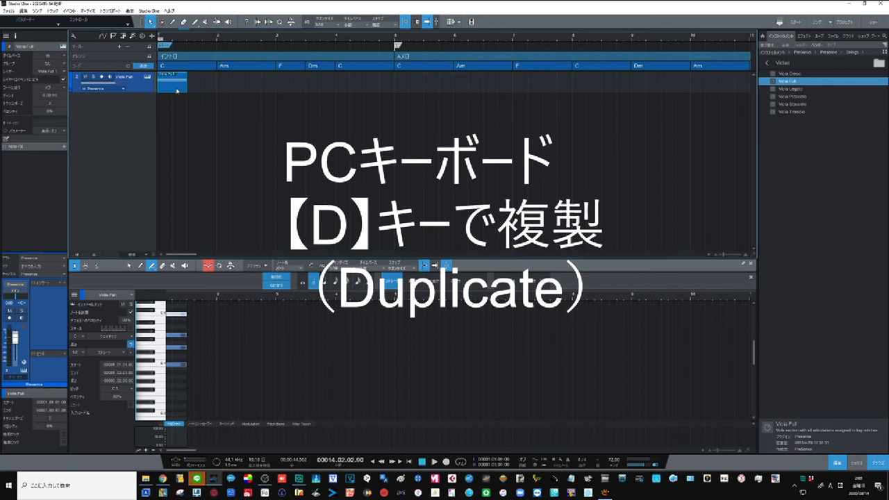
Duplicate the half-bar Viola Full event repeatedly until the copies reach the end of the chord track at bar 29.
drag(207, 36, 212, 25)
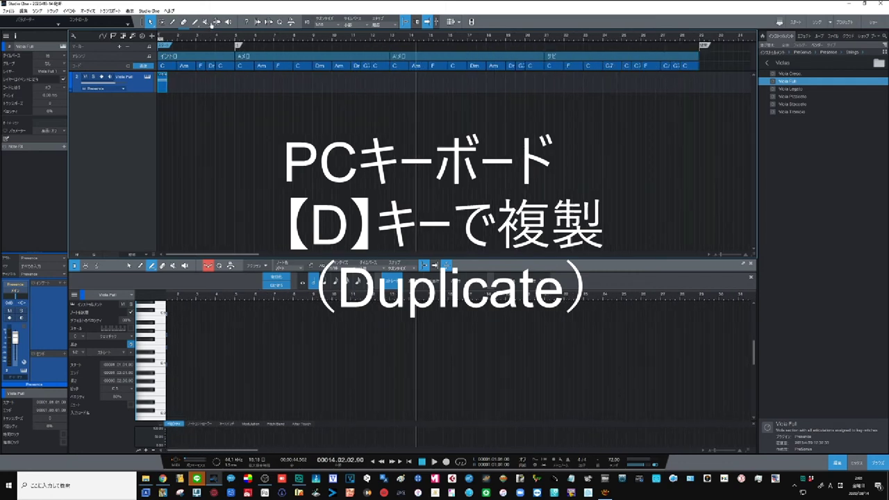
key(d)
key(d)
key(d)
key(d)
key(d)
key(d)
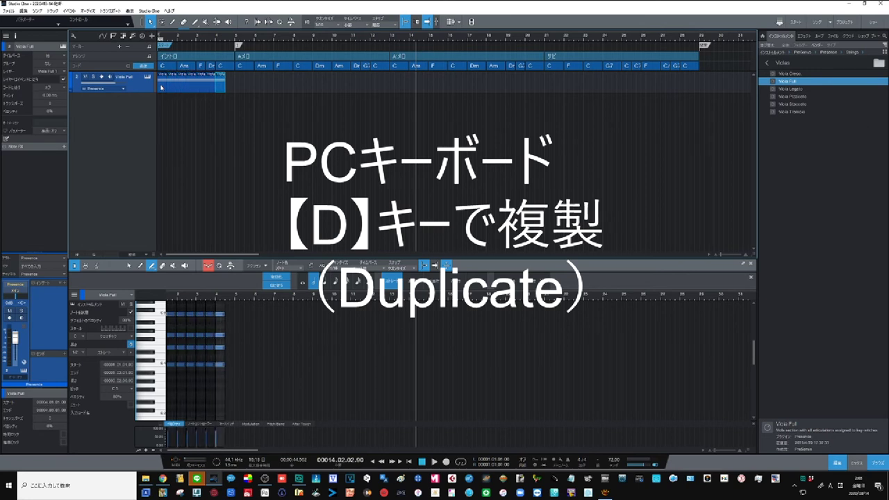
key(d)
key(d)
key(d)
key(d)
key(d)
key(d)
key(d)
key(d)
key(d)
key(d)
key(d)
key(d)
key(d)
key(d)
key(d)
key(d)
key(d)
key(d)
key(d)
key(d)
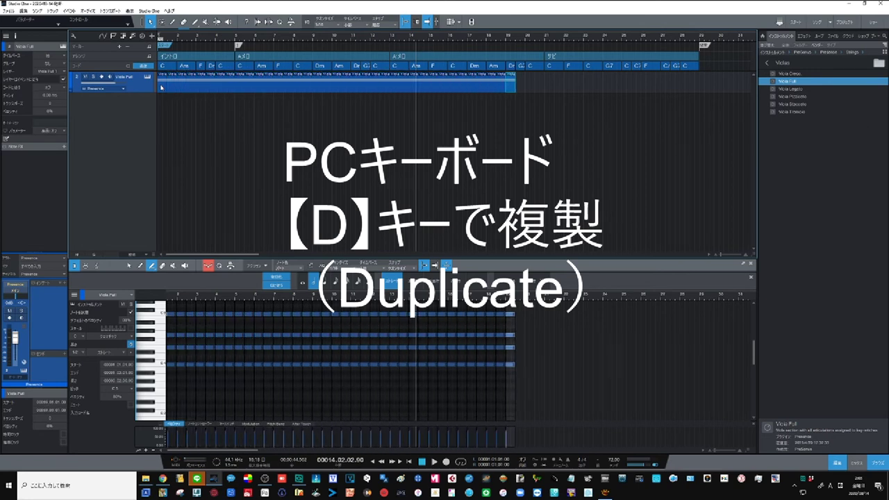
key(d)
key(d)
key(d)
key(d)
key(d)
key(d)
key(d)
key(d)
key(d)
key(d)
key(d)
key(d)
key(d)
key(d)
key(d)
key(d)
key(d)
key(d)
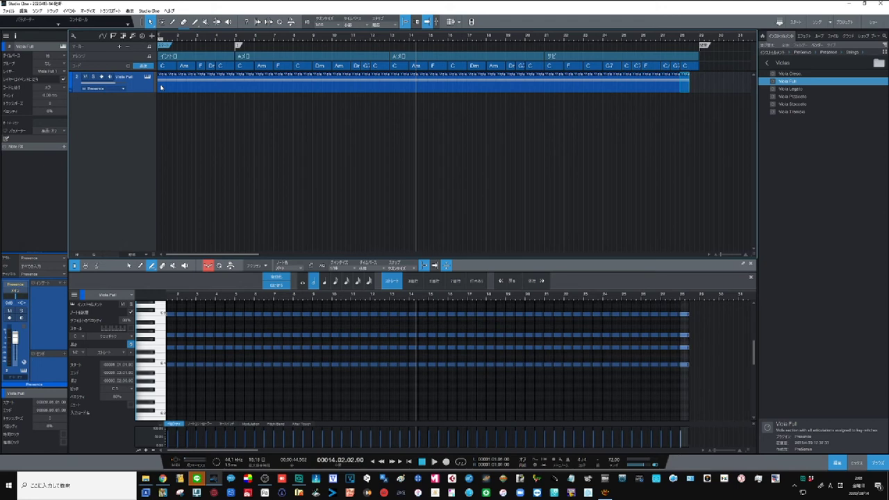
key(d)
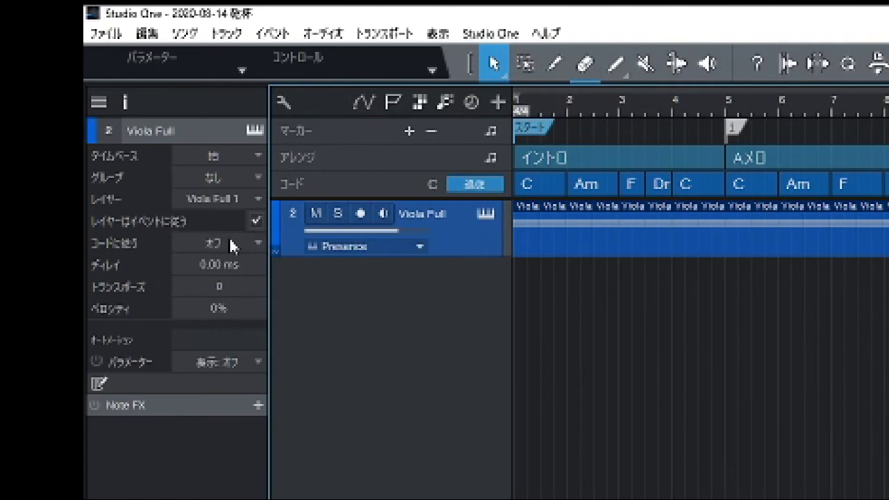
Set the Viola Full track's Follow Chords mode to パラレル (Parallel).
click(255, 243)
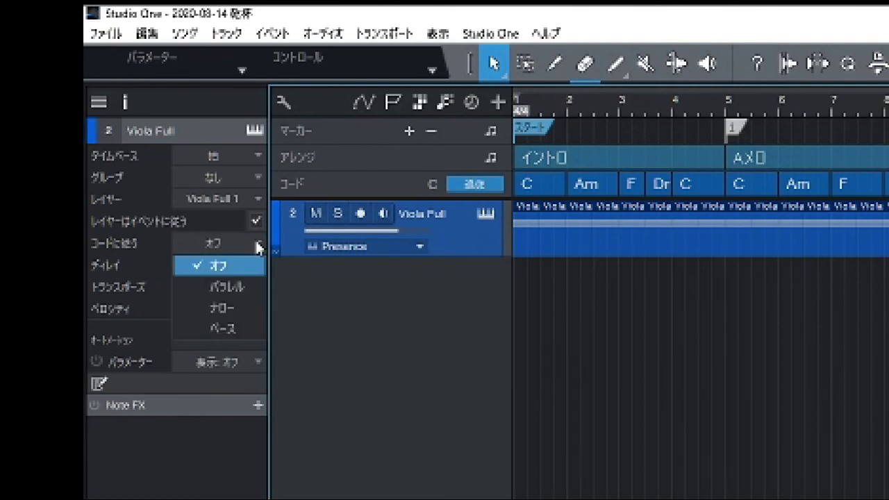
click(240, 287)
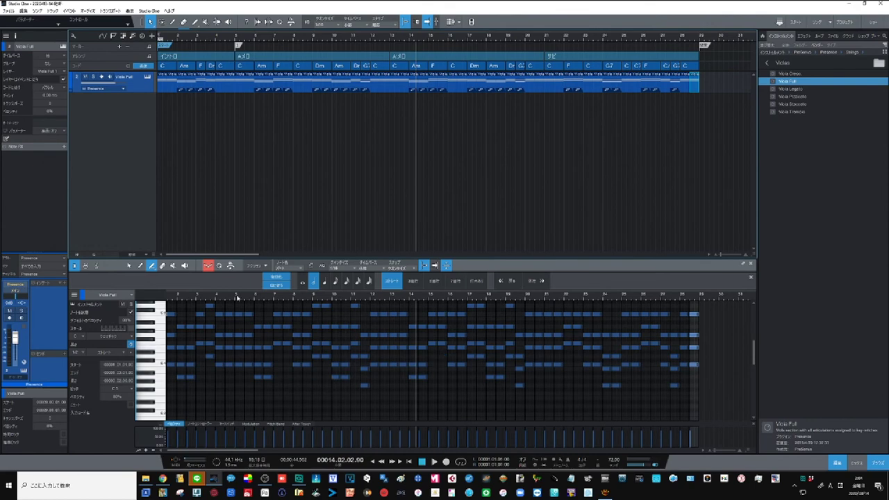
Select all notes of the Viola Full part in the note editor and toggle note auditioning.
scroll(237, 297, down, 3)
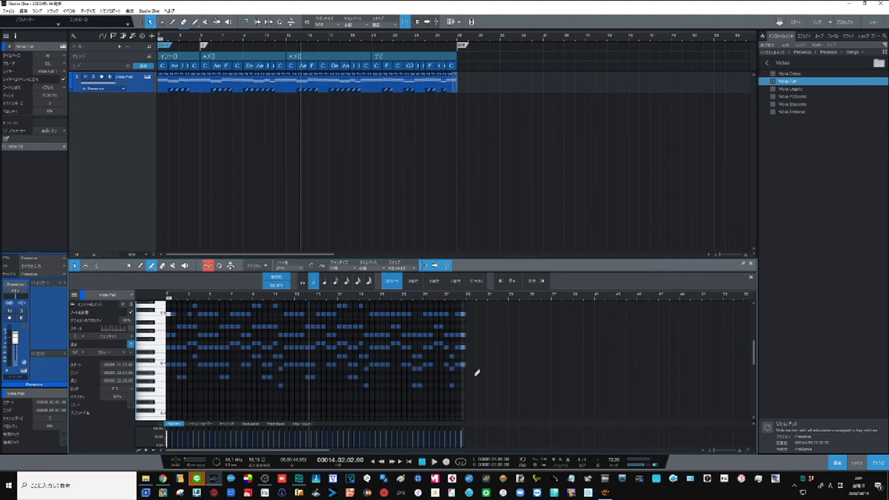
click(128, 265)
drag(487, 396, 127, 313)
click(129, 313)
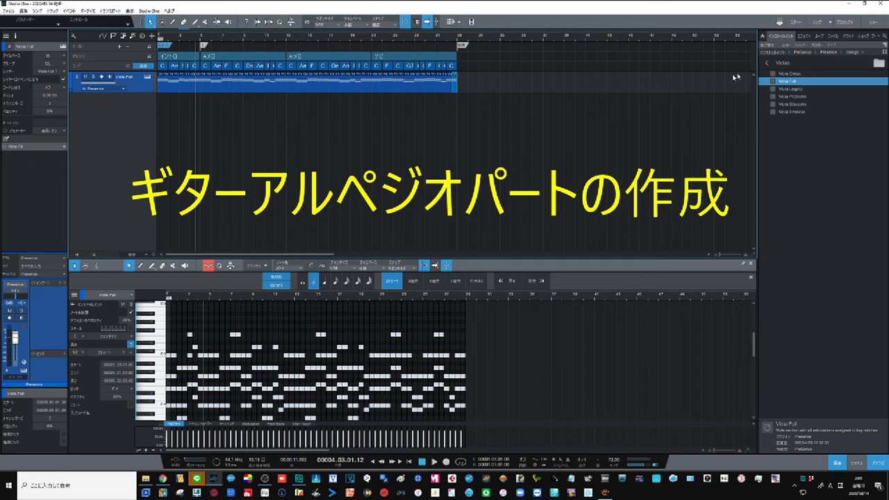
Add a VG-SILK instrument track below the Viola Full track and move its plug-in window aside.
click(768, 63)
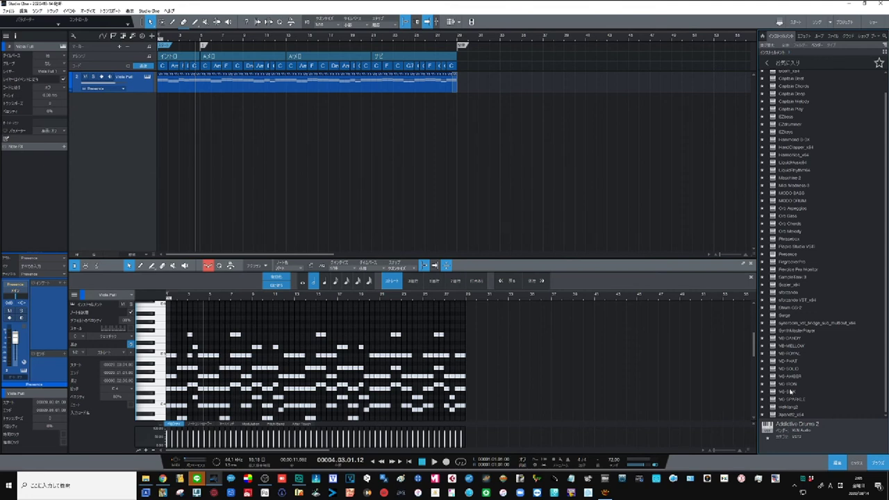
click(789, 392)
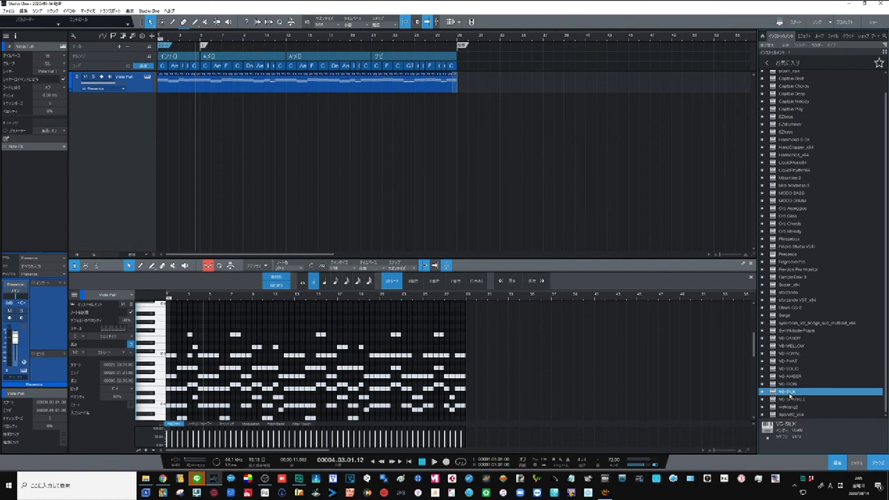
drag(789, 394, 125, 116)
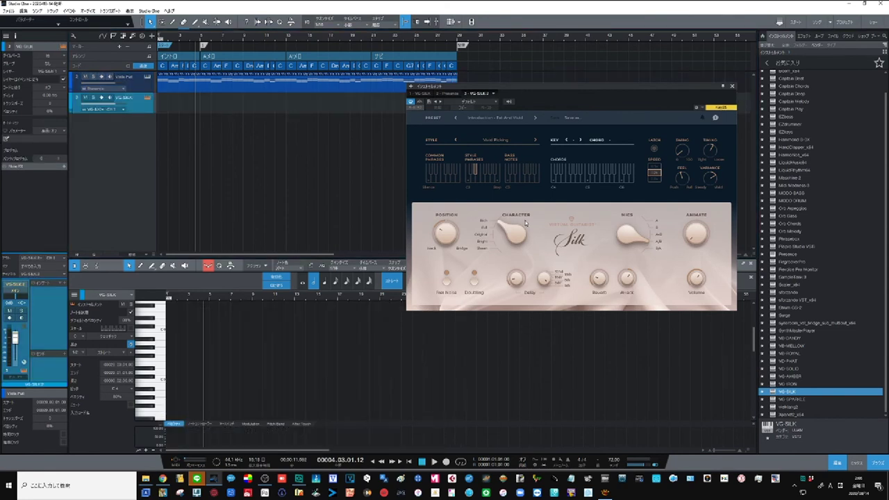
drag(528, 87, 604, 57)
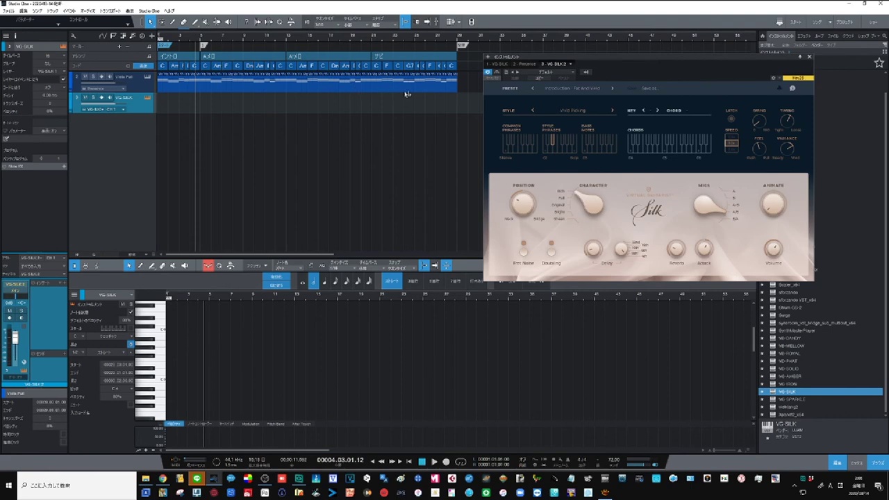
Select all Viola Full events for copying and draw an empty VG-SILK event from bar 1 to the chord track's end at bar 29.
drag(467, 81, 157, 94)
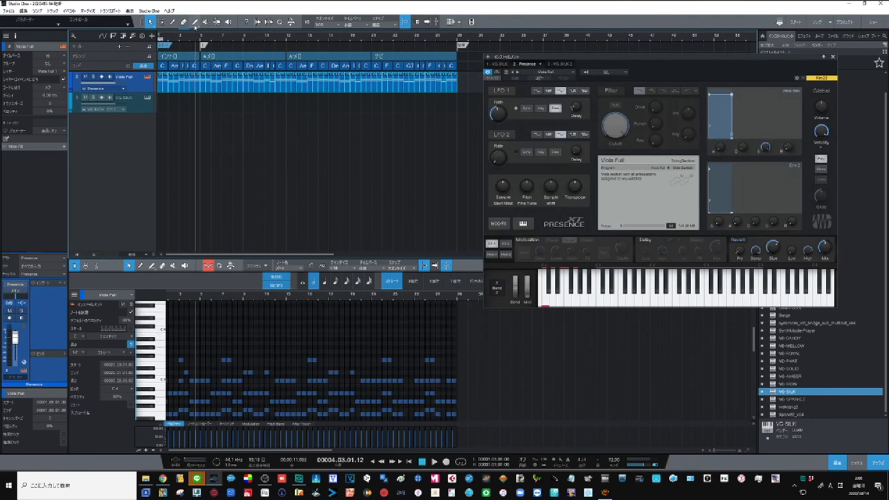
click(196, 22)
drag(458, 99, 145, 108)
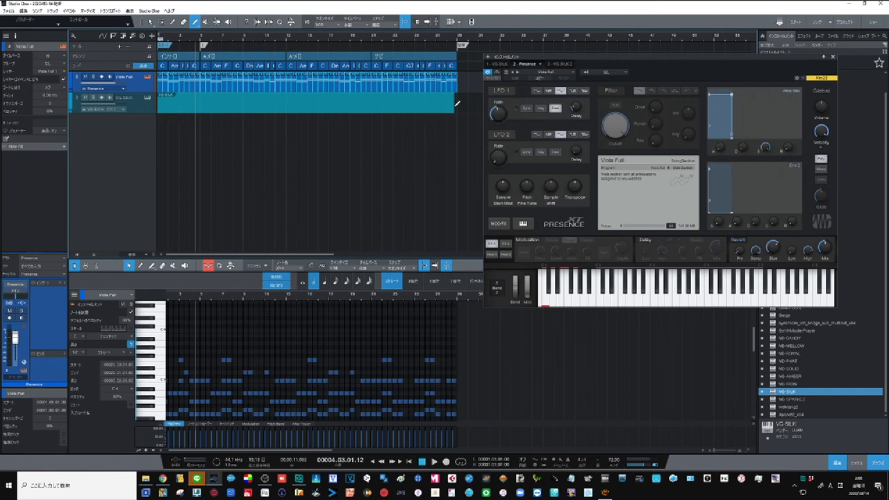
click(150, 22)
click(456, 104)
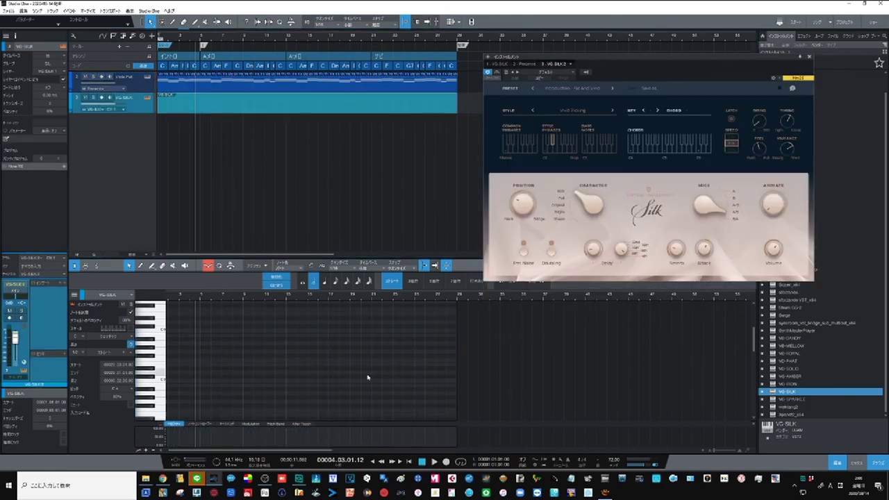
Paste the copied Viola Full notes into the empty VG-SILK event from the start of the song.
click(404, 463)
right_click(241, 336)
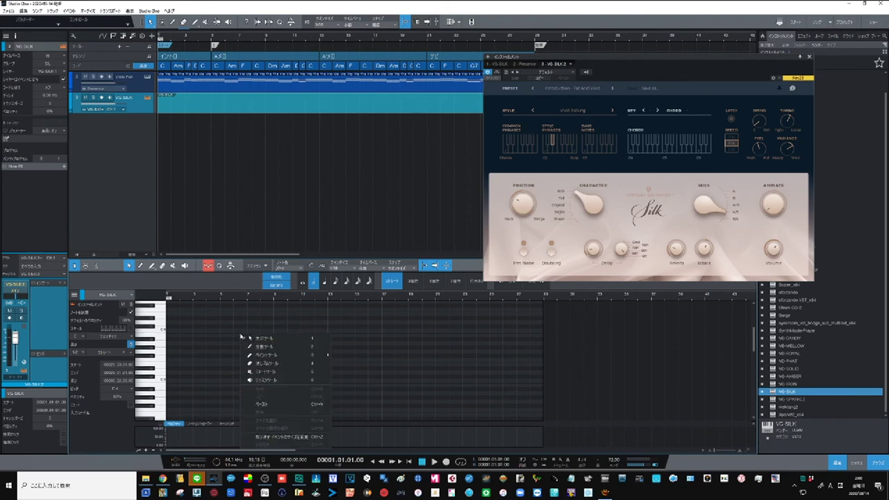
click(262, 404)
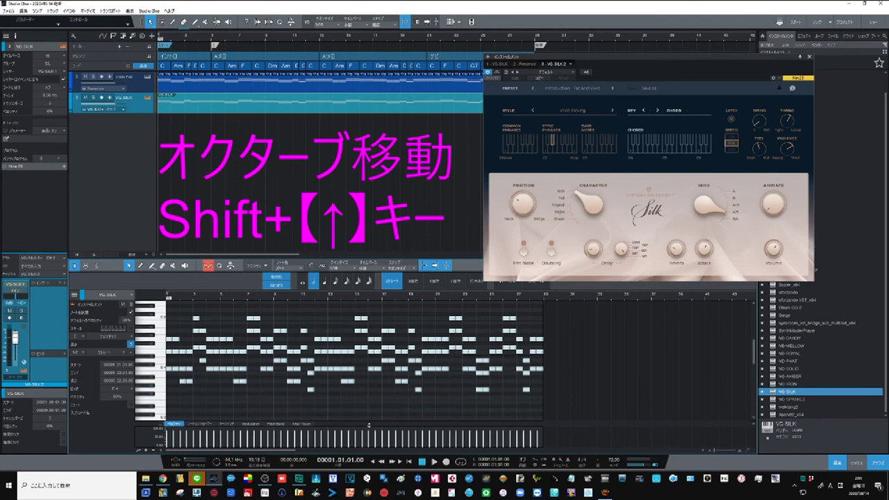
Transpose the pasted VG-SILK notes up an octave and play the arrangement from the beginning.
key(shift+Up)
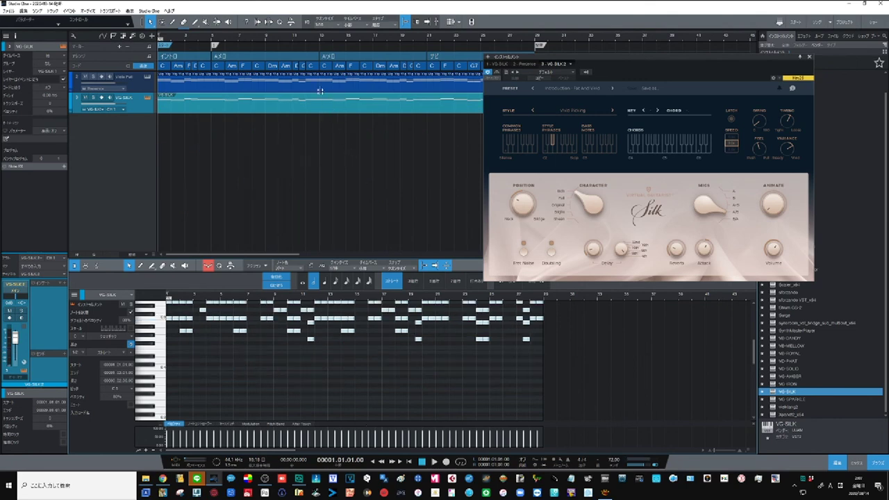
mouse_move(312, 40)
mouse_down()
mouse_move(312, 31)
mouse_move(316, 37)
mouse_up()
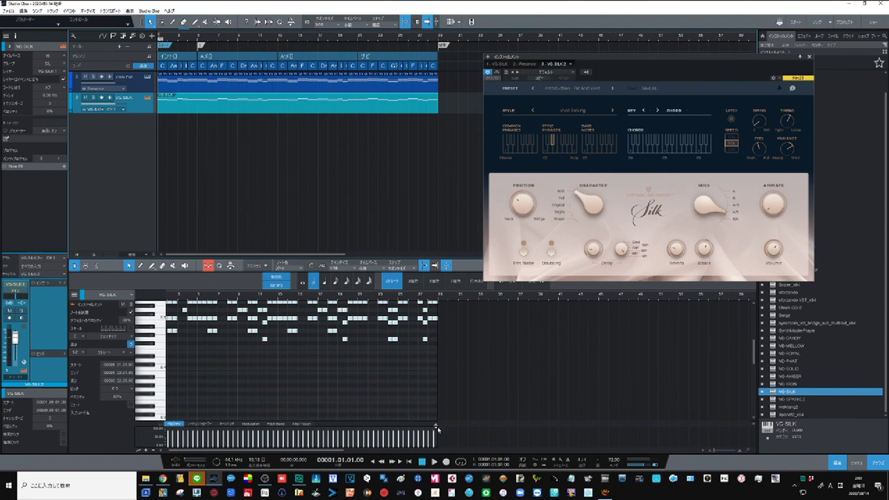
click(434, 461)
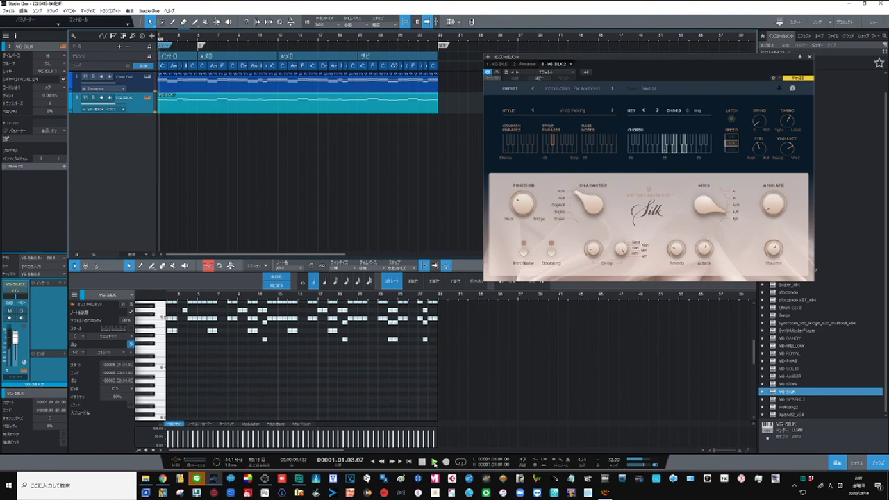